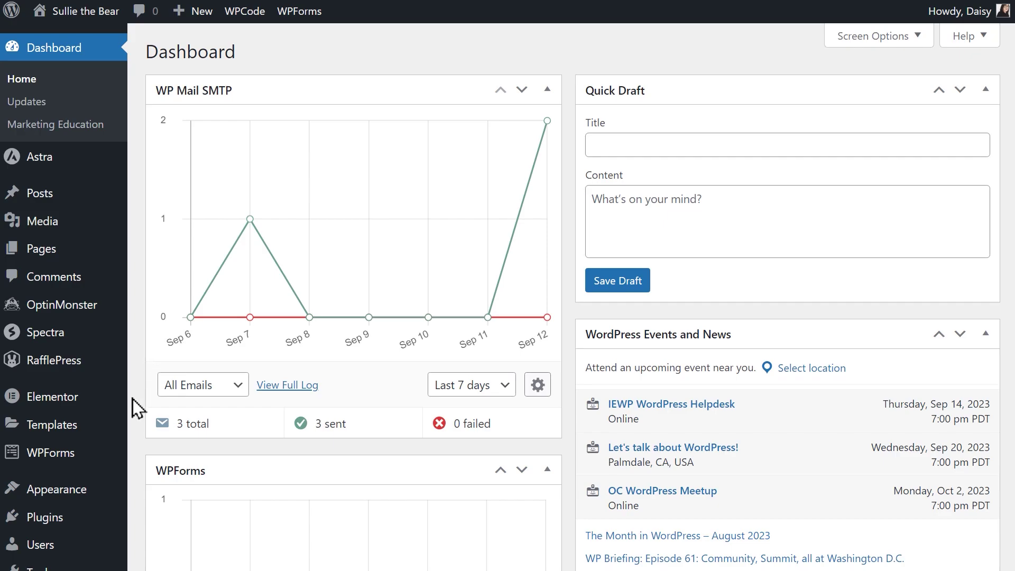
# - Install the Coupons Addon from the WPForms Addons page so it shows as Active
pyautogui.moveTo(82, 453)
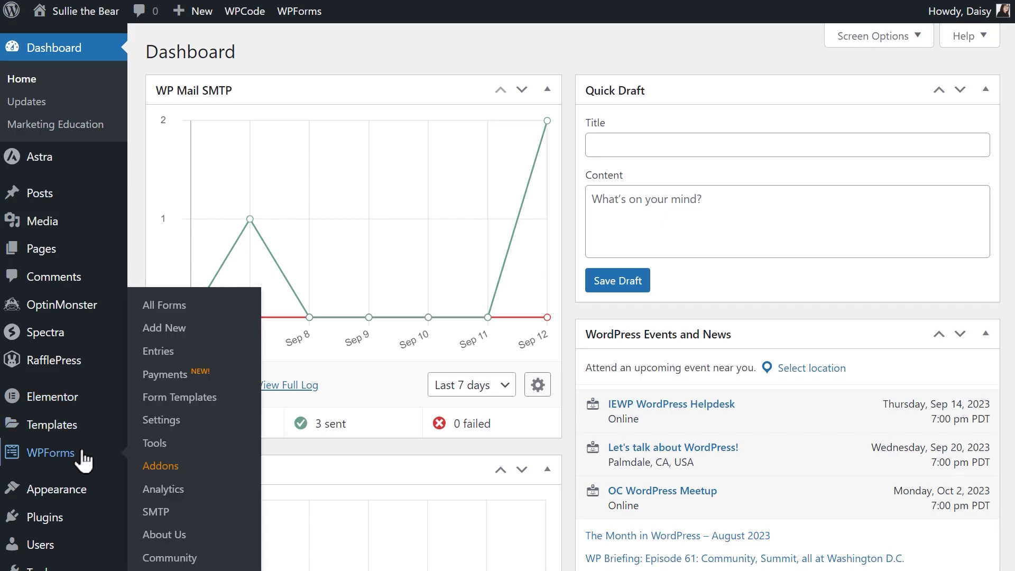
pyautogui.click(198, 469)
pyautogui.scroll(-8, 198, 469)
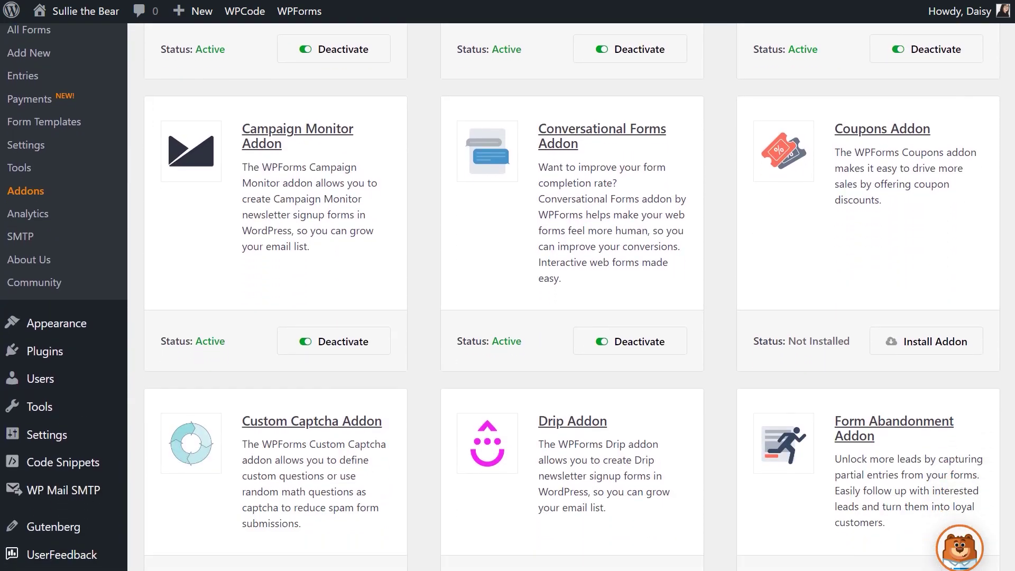
pyautogui.click(961, 343)
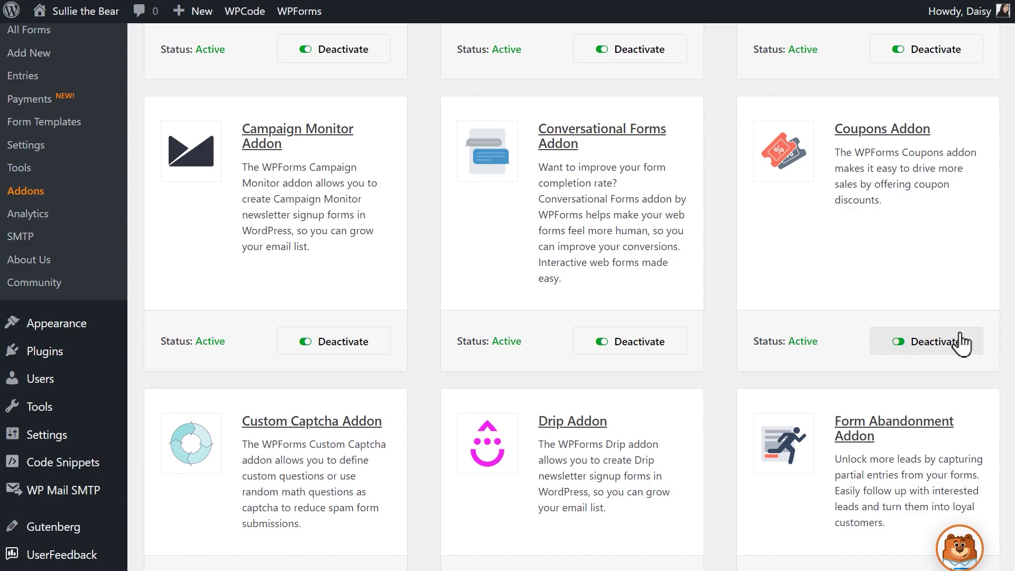
# - Go from the Payments overview to the Coupons list and start a new coupon
pyautogui.click(72, 109)
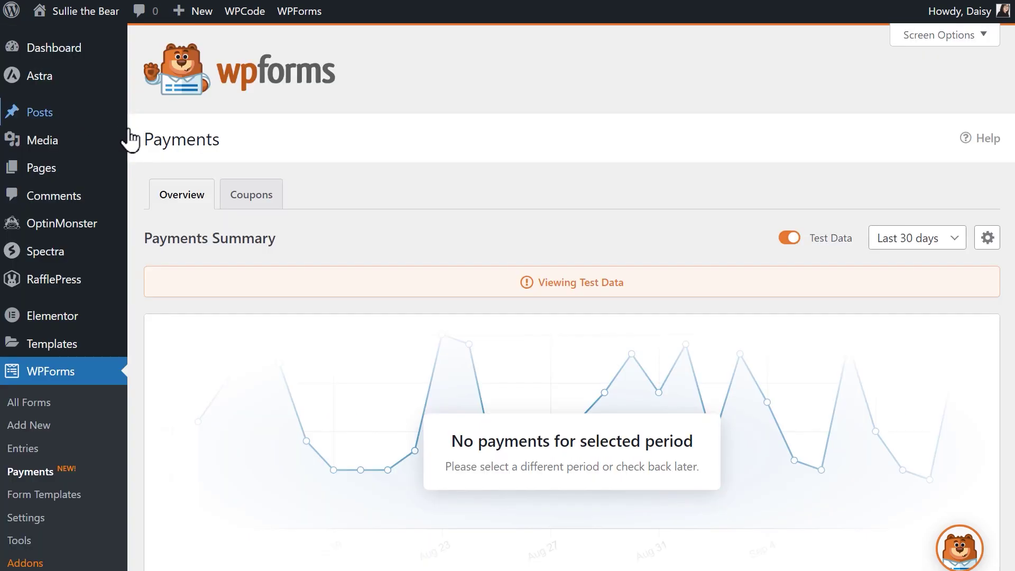
pyautogui.click(241, 196)
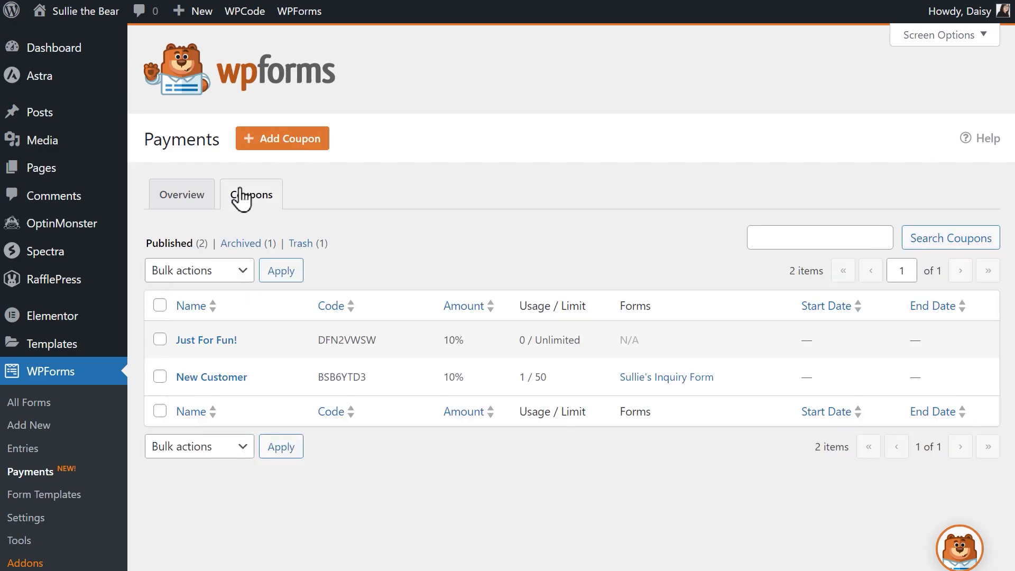
pyautogui.click(323, 142)
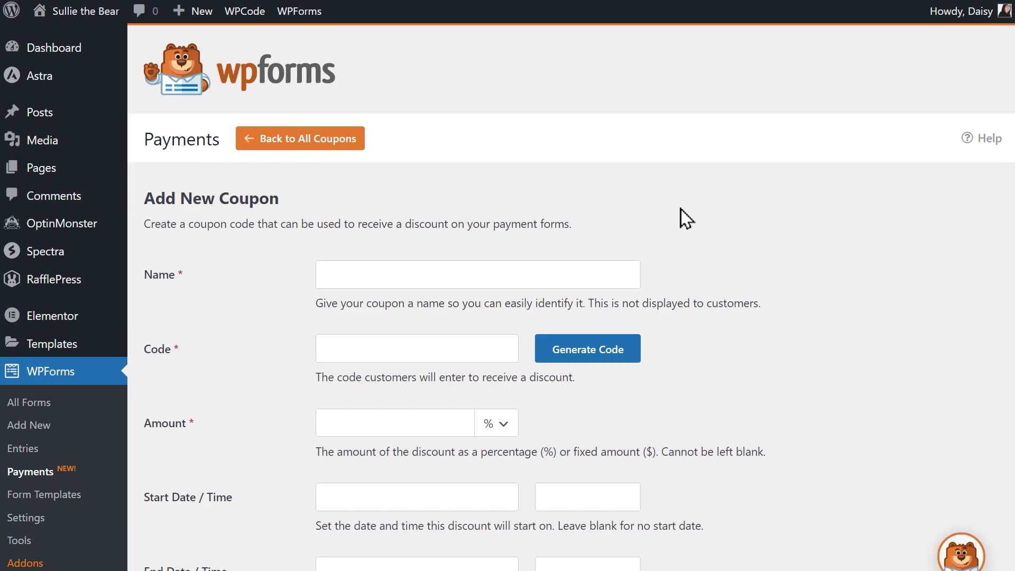
# - Name the coupon 'Coupon Popup' and generate a random coupon code
pyautogui.click(634, 276)
pyautogui.write('Coupon Popup')
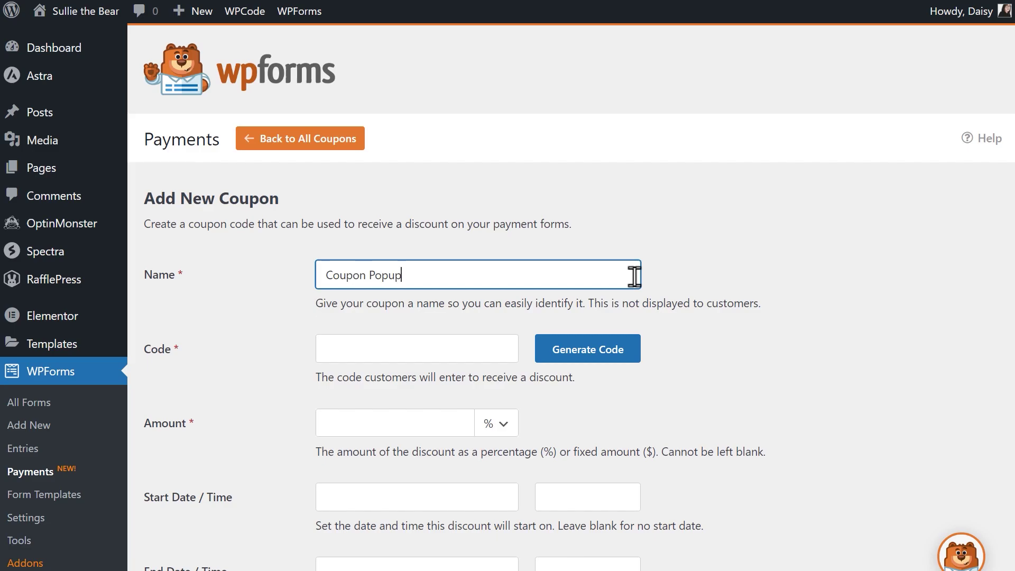
pyautogui.click(492, 348)
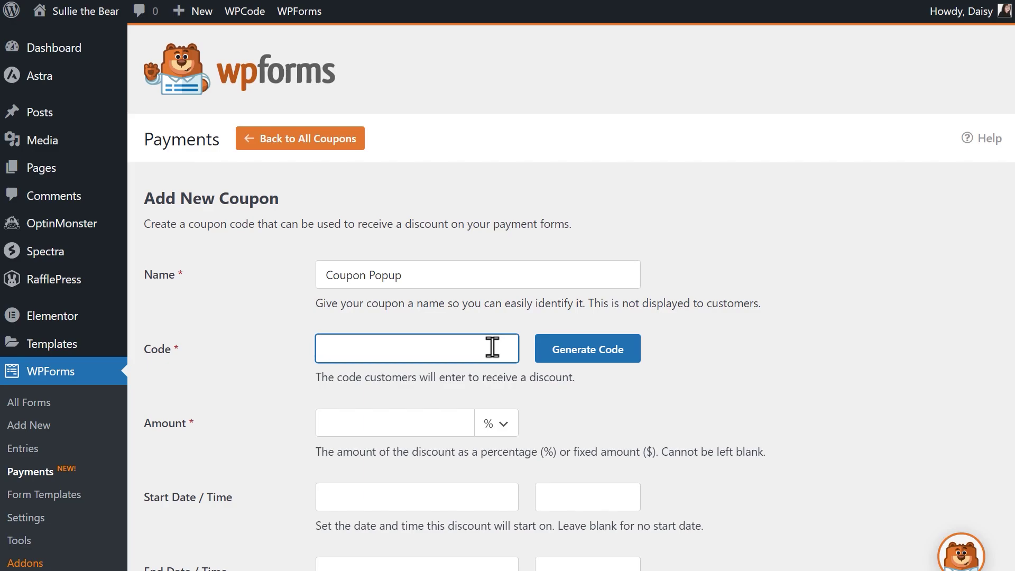
pyautogui.click(599, 359)
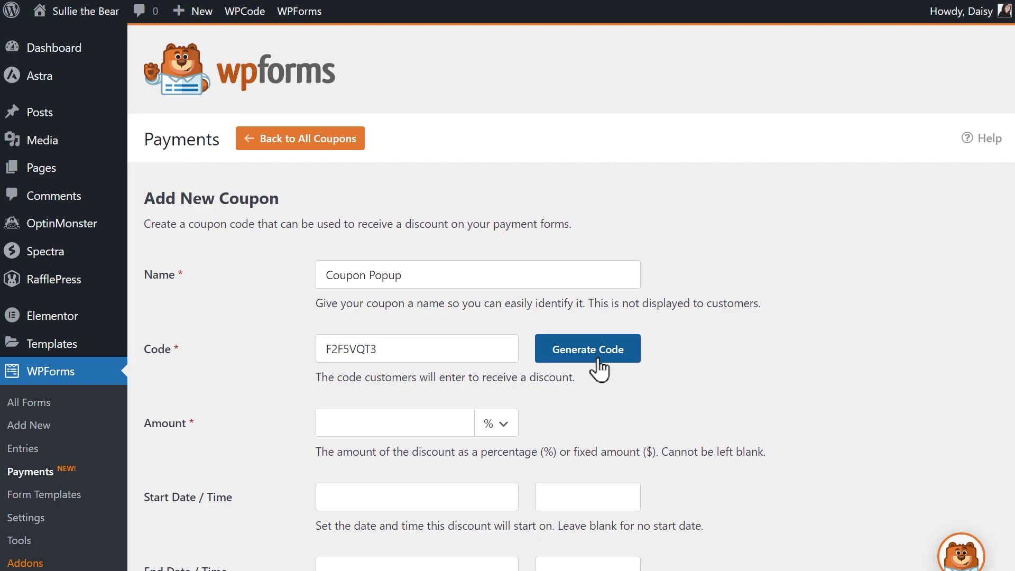
# - Set a 15% discount, leave start and end dates blank, and allow 100 maximum uses
pyautogui.click(442, 422)
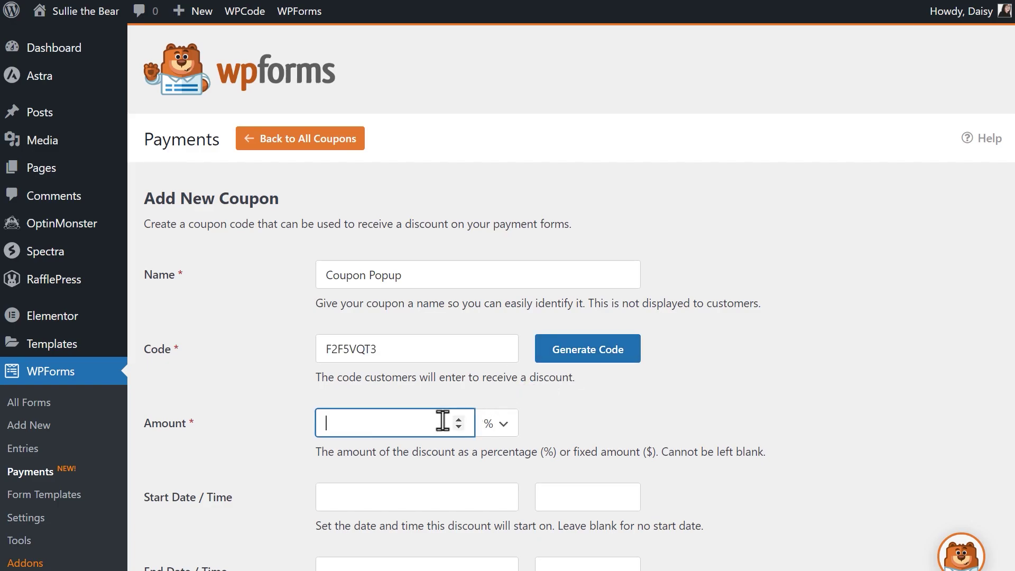
pyautogui.write('15')
pyautogui.click(504, 425)
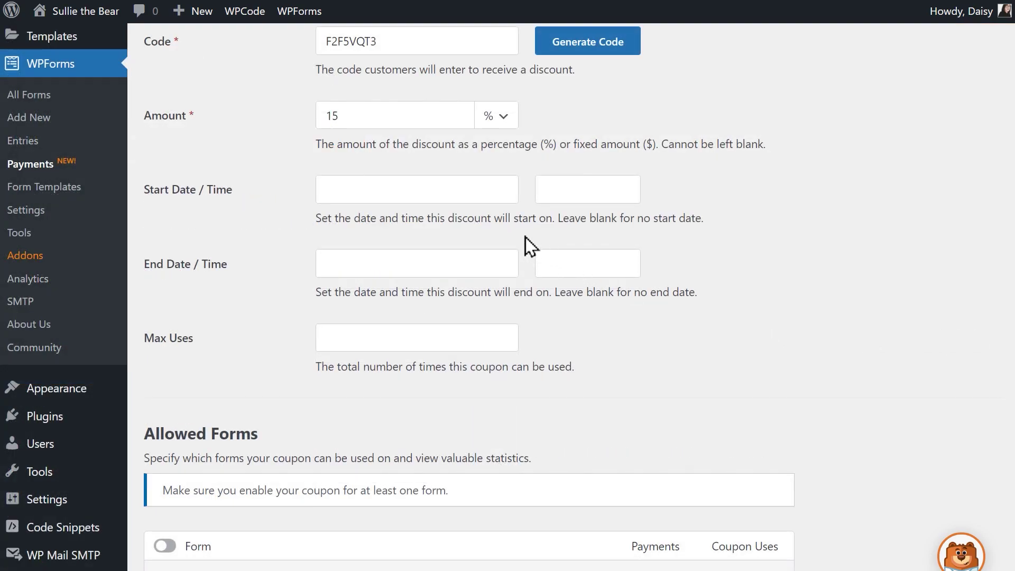
pyautogui.click(470, 193)
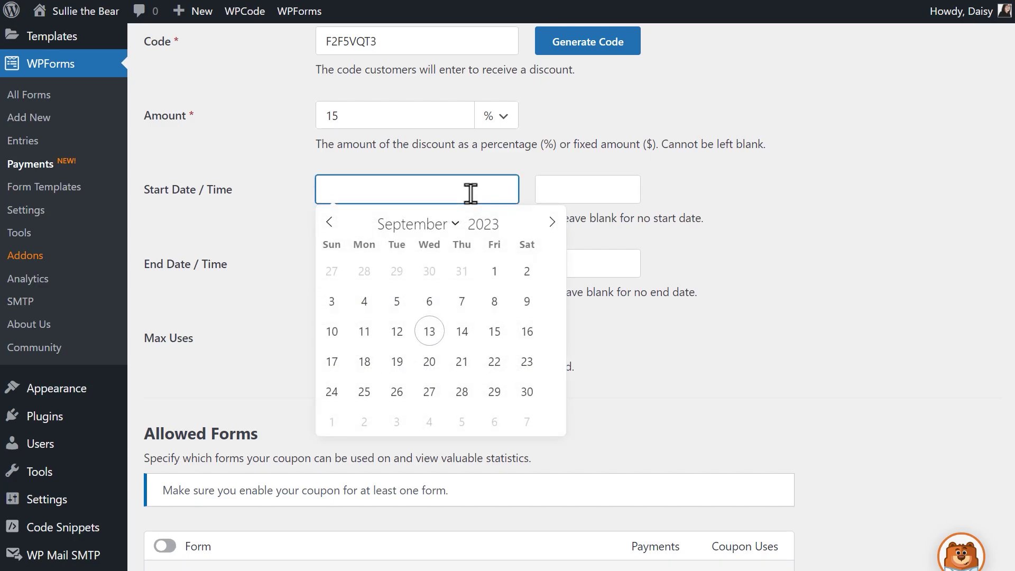
pyautogui.click(607, 188)
pyautogui.click(468, 260)
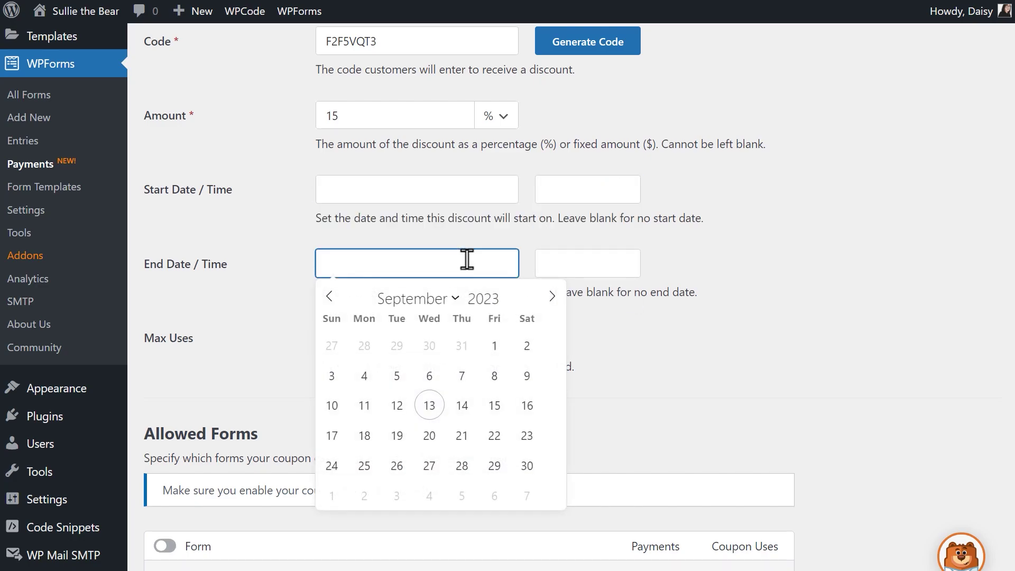
pyautogui.click(601, 261)
pyautogui.click(660, 252)
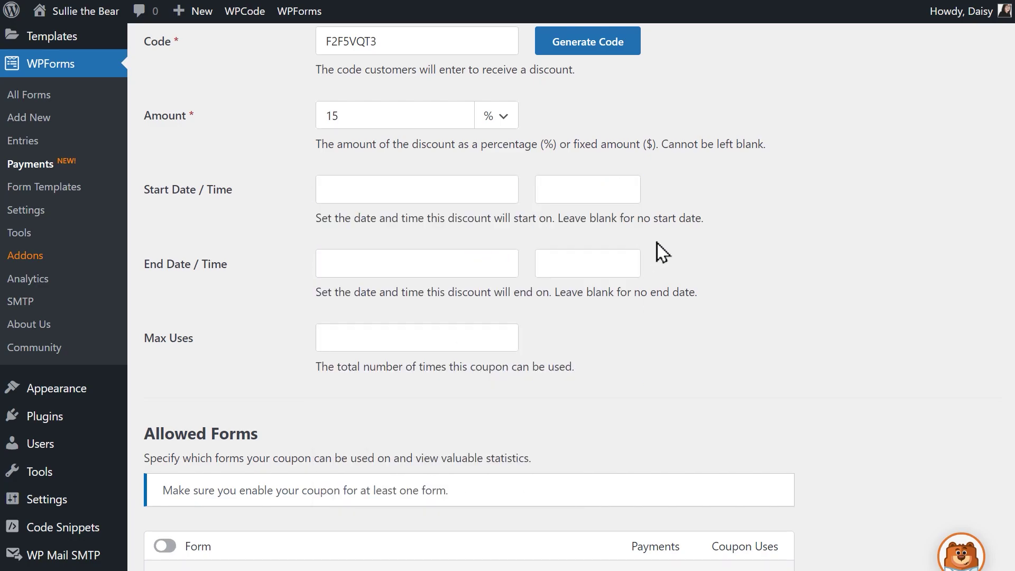
pyautogui.click(476, 331)
pyautogui.write('100')
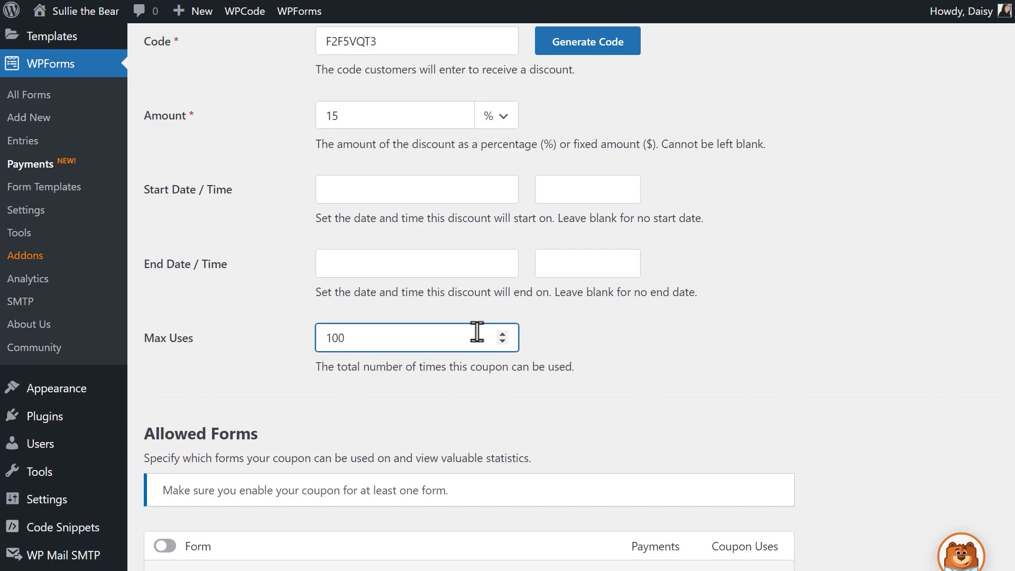
pyautogui.scroll(-5, 477, 332)
# - Allow Coupon Popup on Sullie's Inquiry Form and save the coupon
pyautogui.scroll(-2, 468, 290)
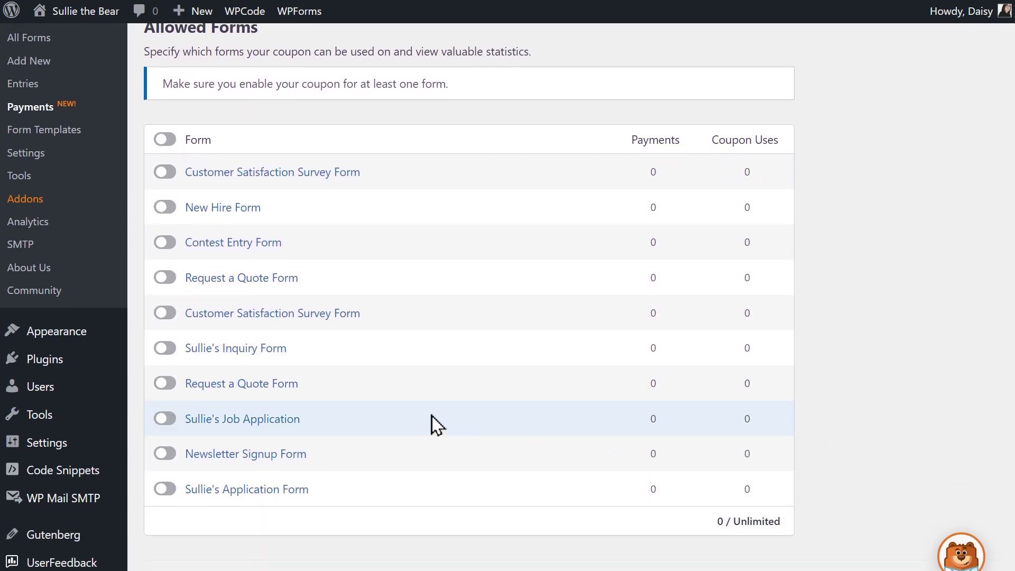
pyautogui.click(172, 347)
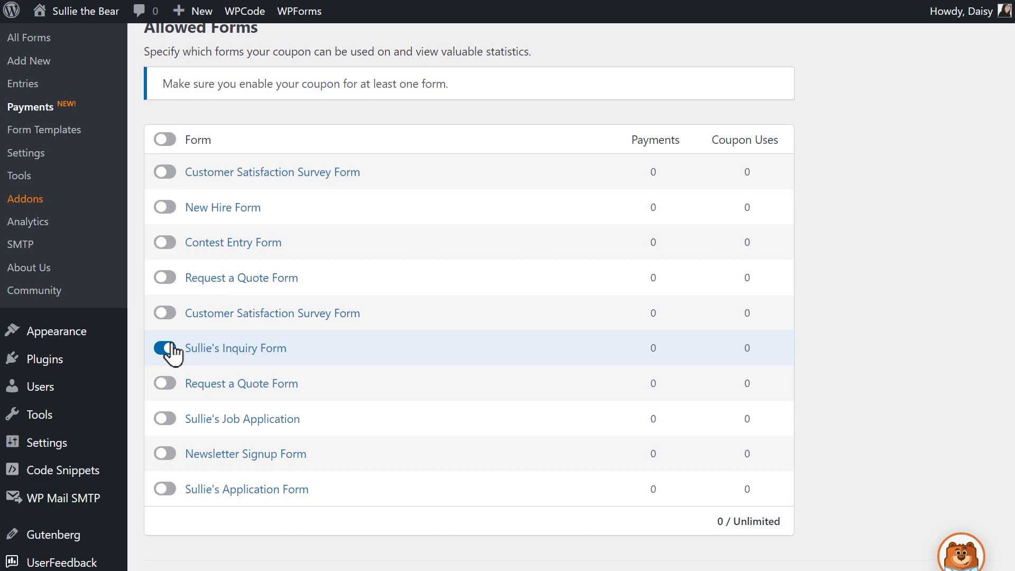
pyautogui.scroll(-3, 172, 353)
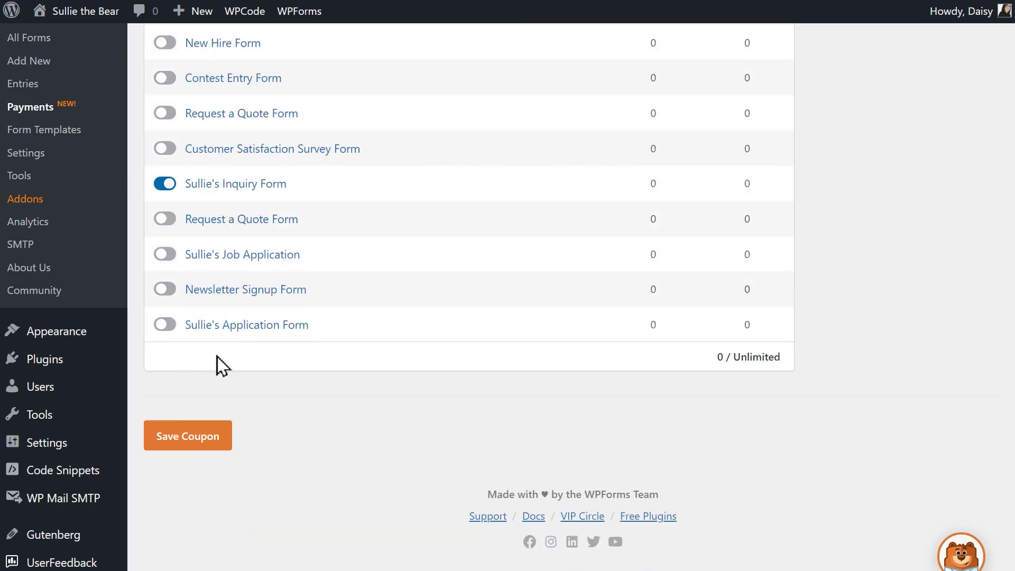
pyautogui.click(227, 435)
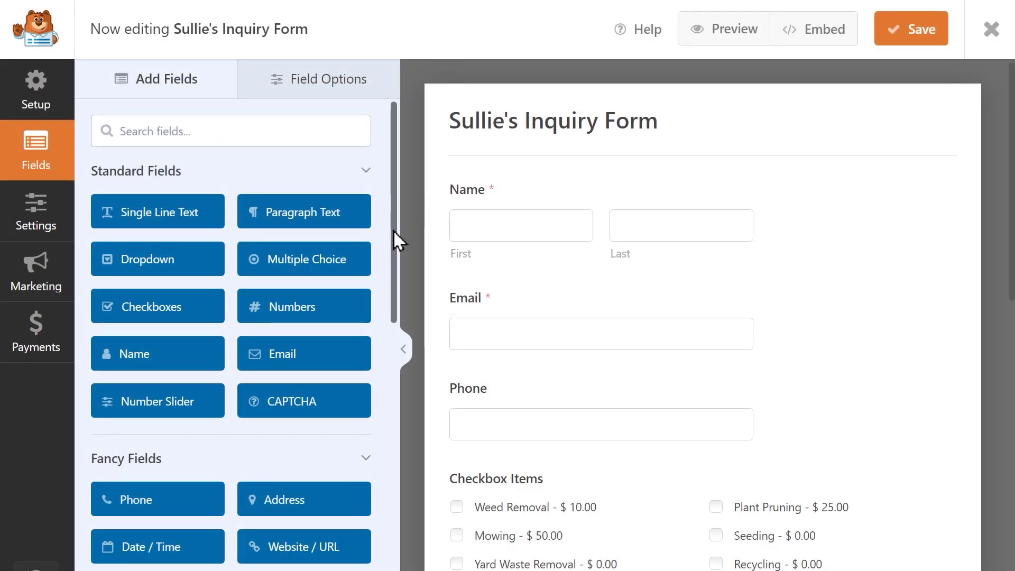
# - Add a Coupon field below Country that allows Coupon Popup, then save Sullie's Inquiry Form
pyautogui.moveTo(393, 230); pyautogui.dragTo(398, 534)
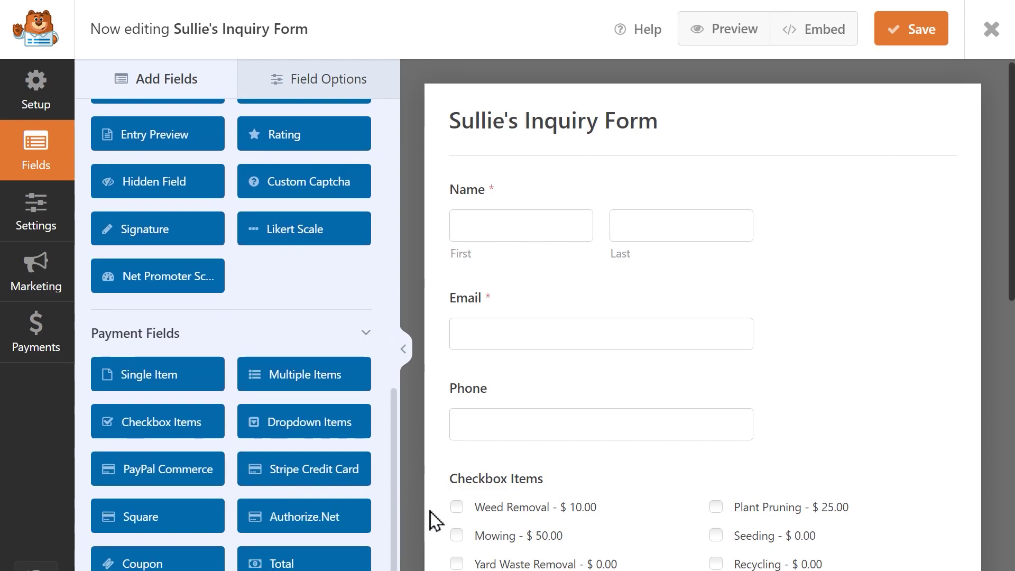
pyautogui.scroll(-7, 507, 435)
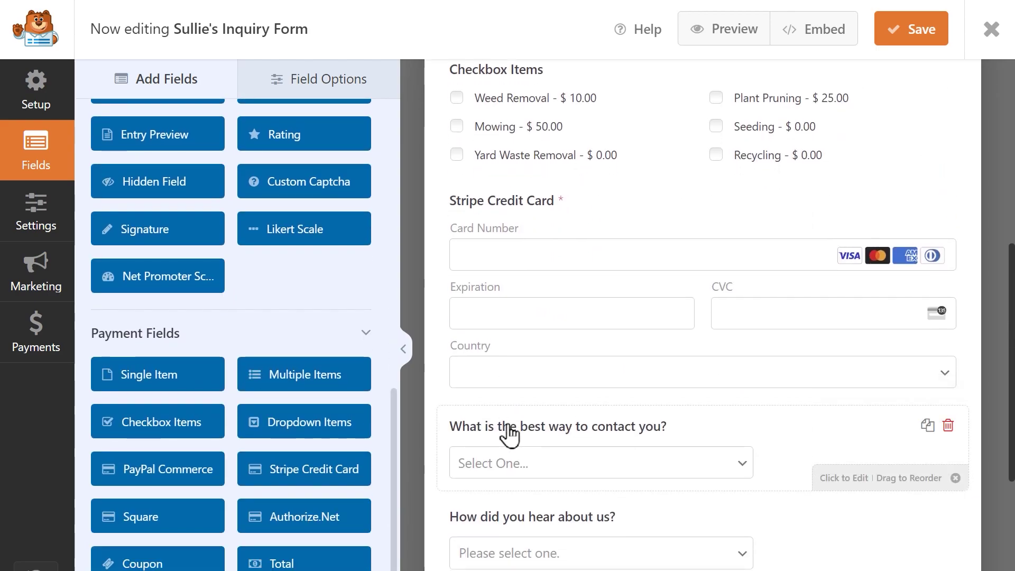
pyautogui.moveTo(217, 558); pyautogui.dragTo(539, 416)
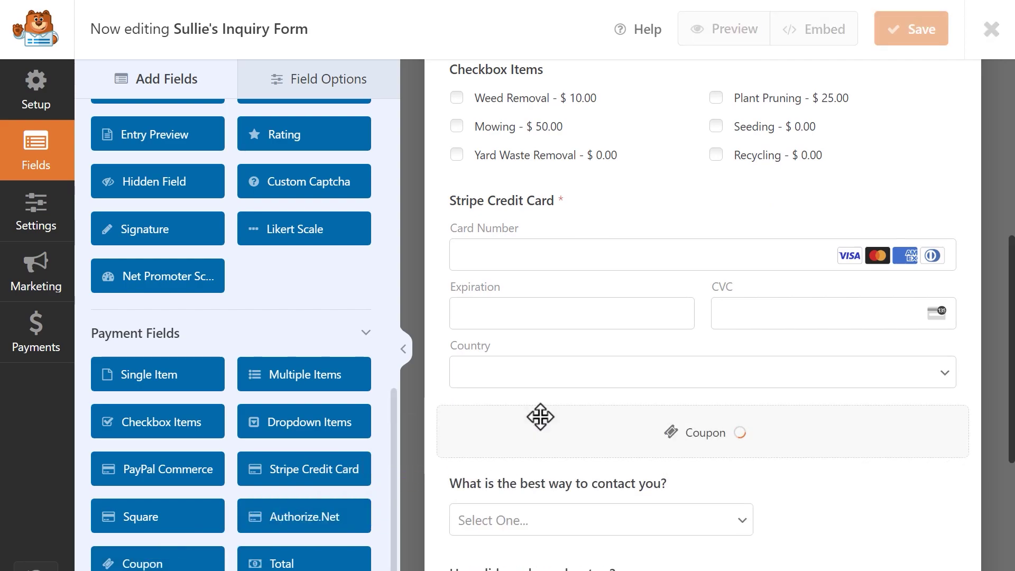
pyautogui.click(537, 426)
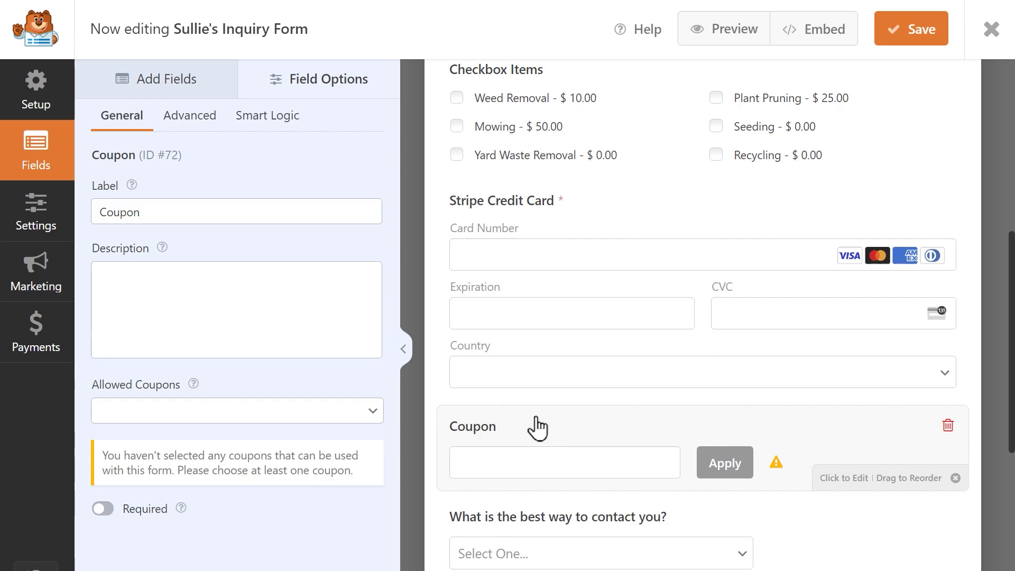
pyautogui.click(371, 414)
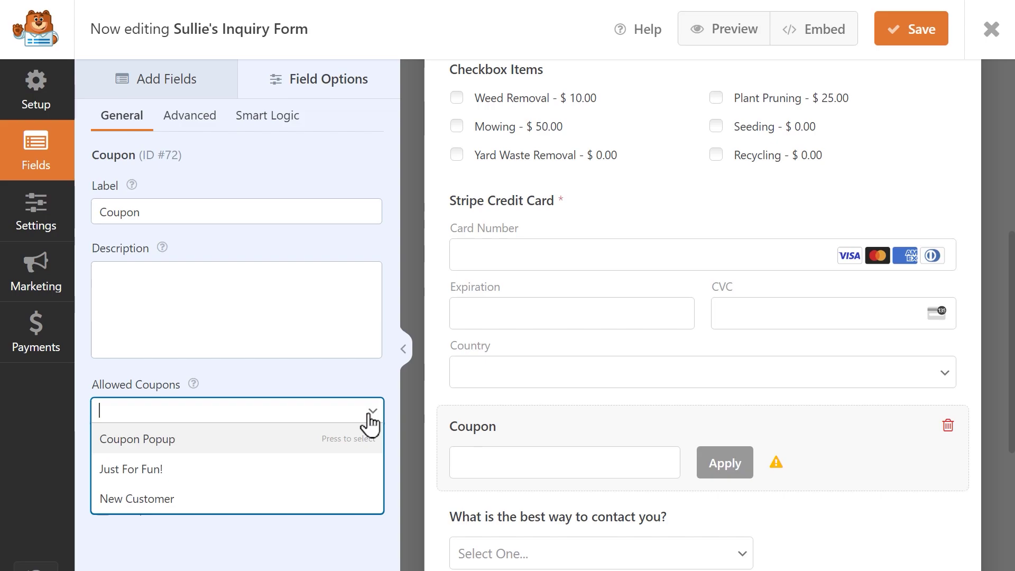
pyautogui.click(278, 442)
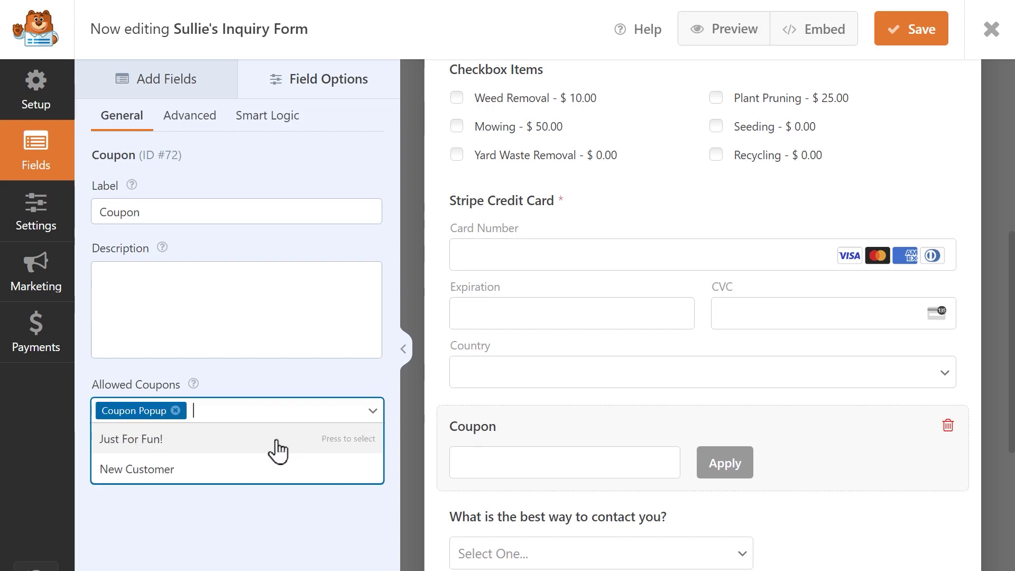
pyautogui.click(268, 526)
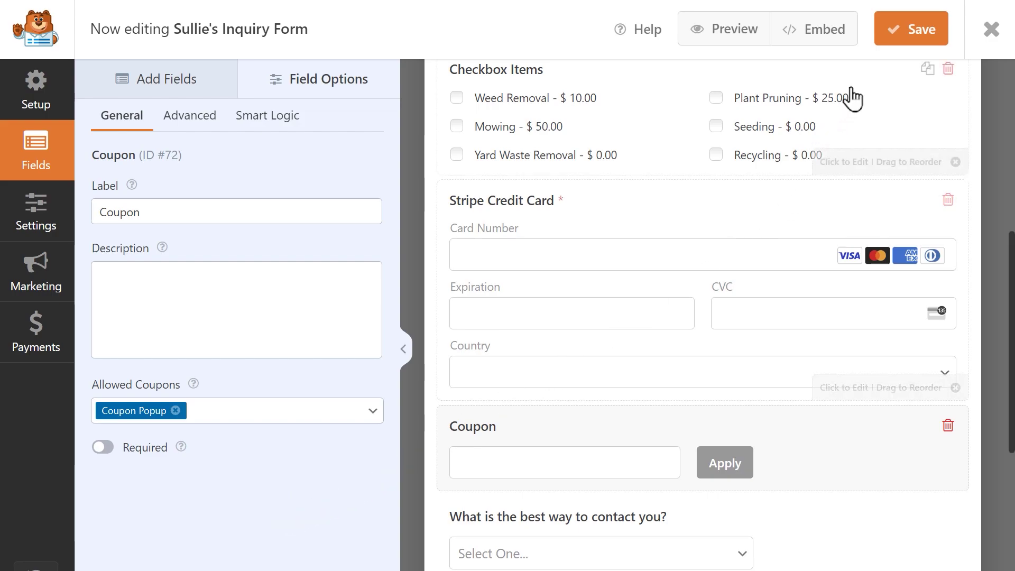
pyautogui.click(877, 42)
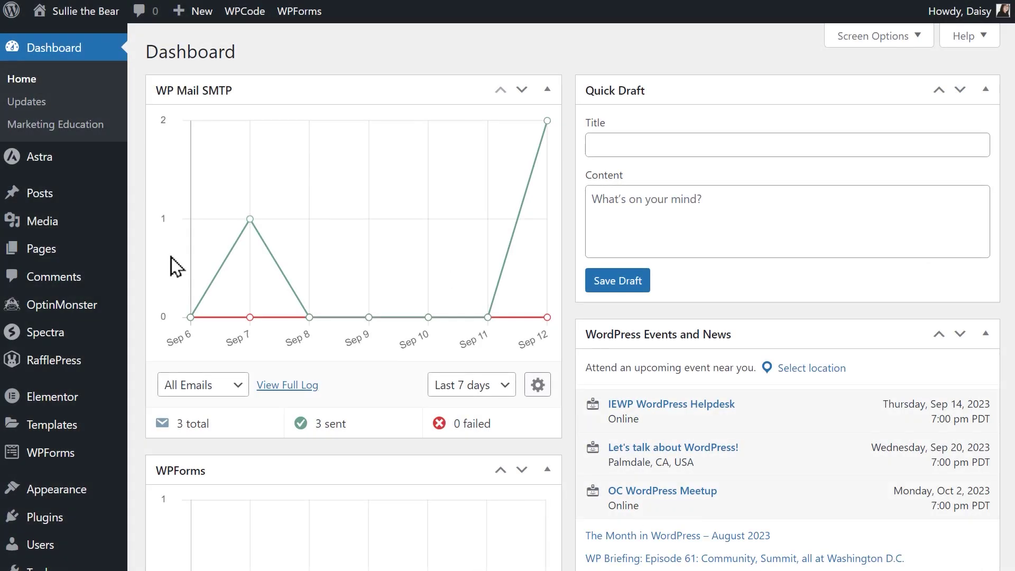
# - Start a new OptinMonster campaign from the ready-made template gallery
pyautogui.moveTo(100, 309)
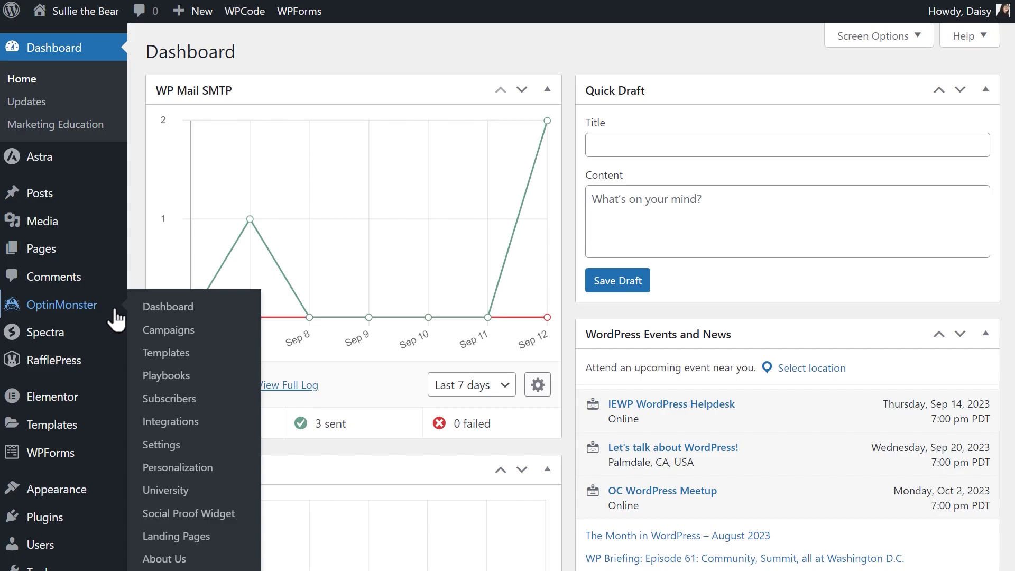
pyautogui.click(166, 331)
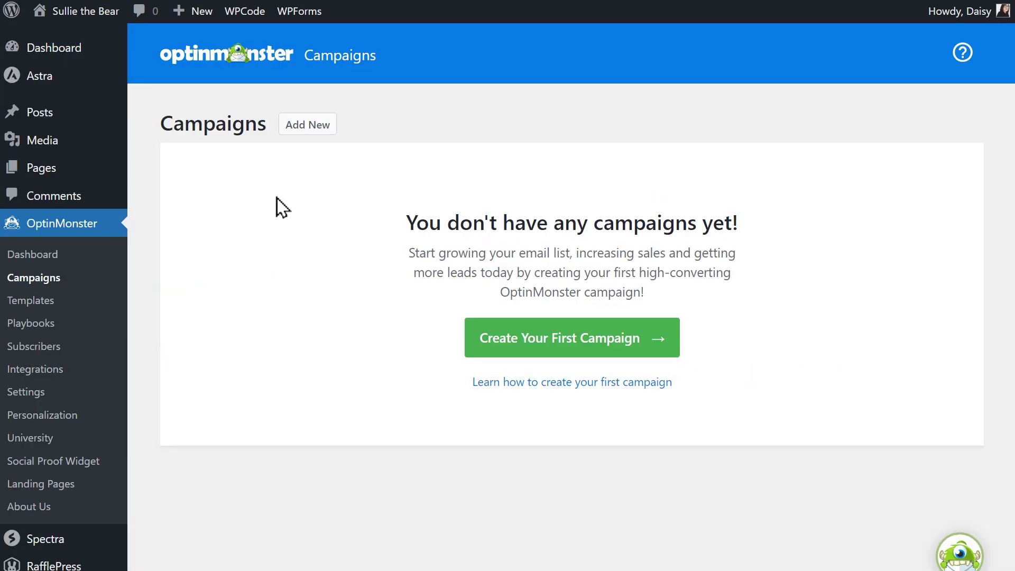
pyautogui.click(299, 131)
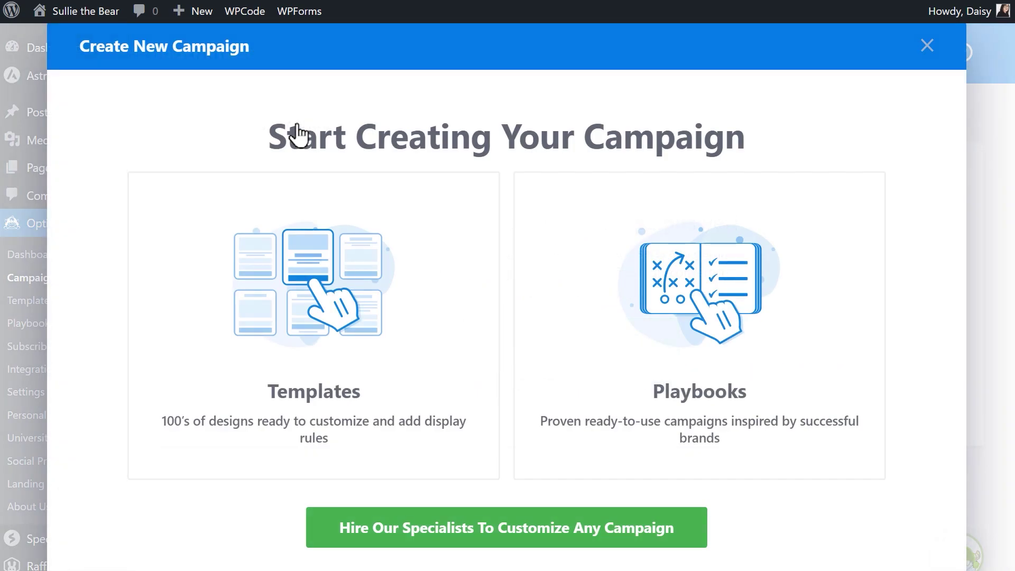
pyautogui.click(344, 231)
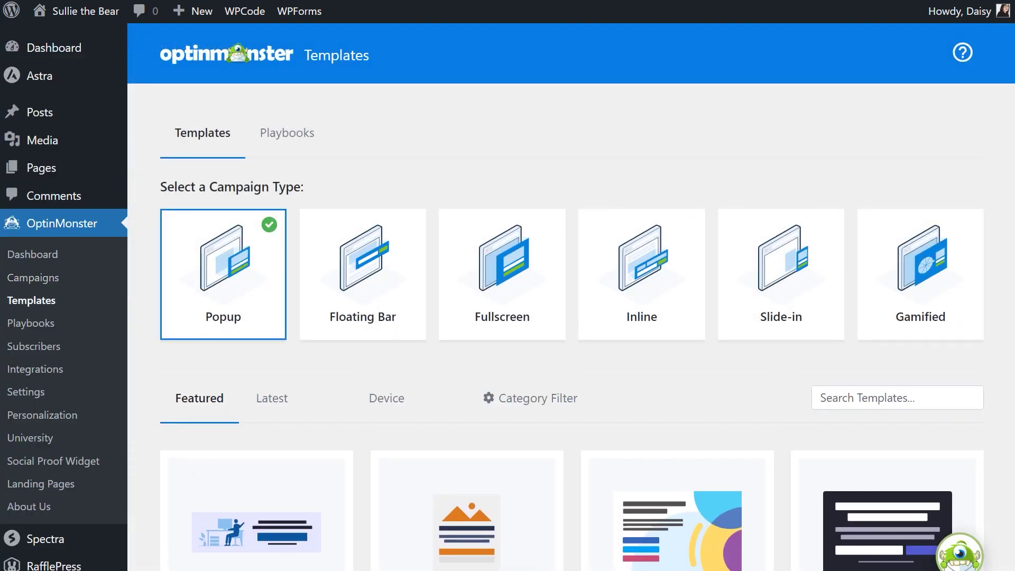
# - Search 'coupon', pick the Coupon Code Promo template, and name the campaign Sullie's Popup Coupon
pyautogui.scroll(-1, 1012, 106)
pyautogui.scroll(-5, 507, 296)
pyautogui.click(883, 116)
pyautogui.write('coupon')
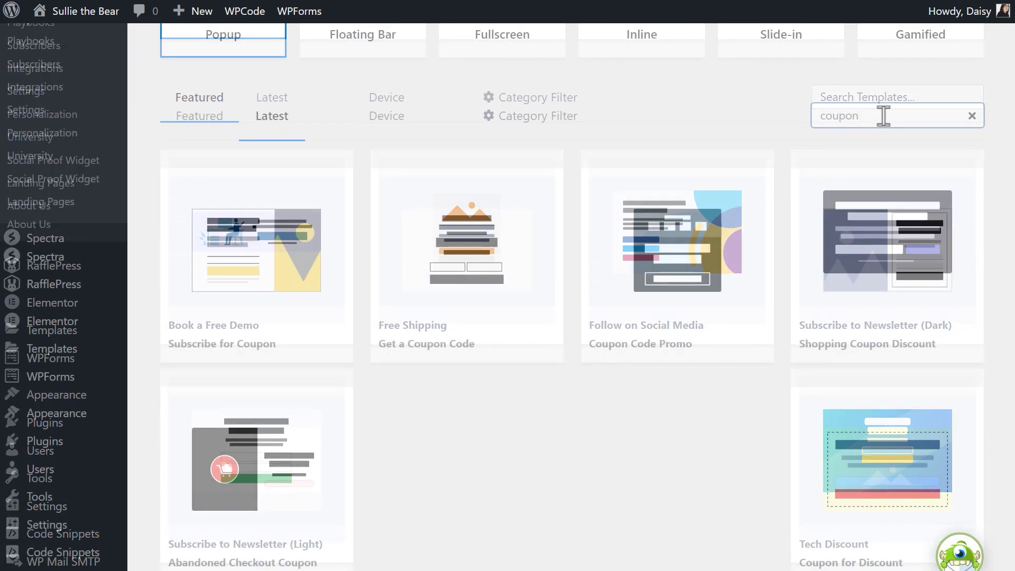
pyautogui.click(720, 242)
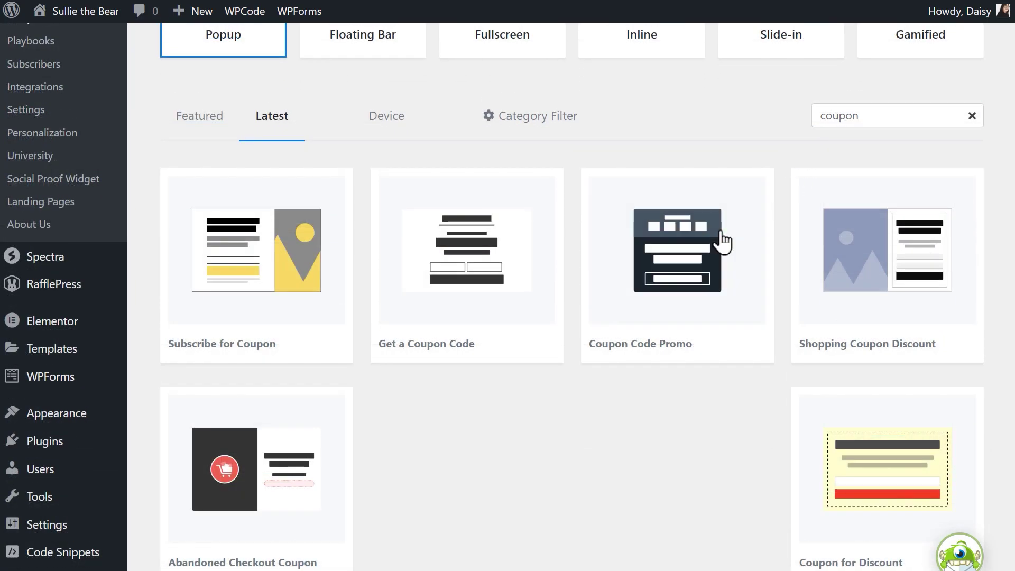
pyautogui.write("Sullie's Popup Coupon")
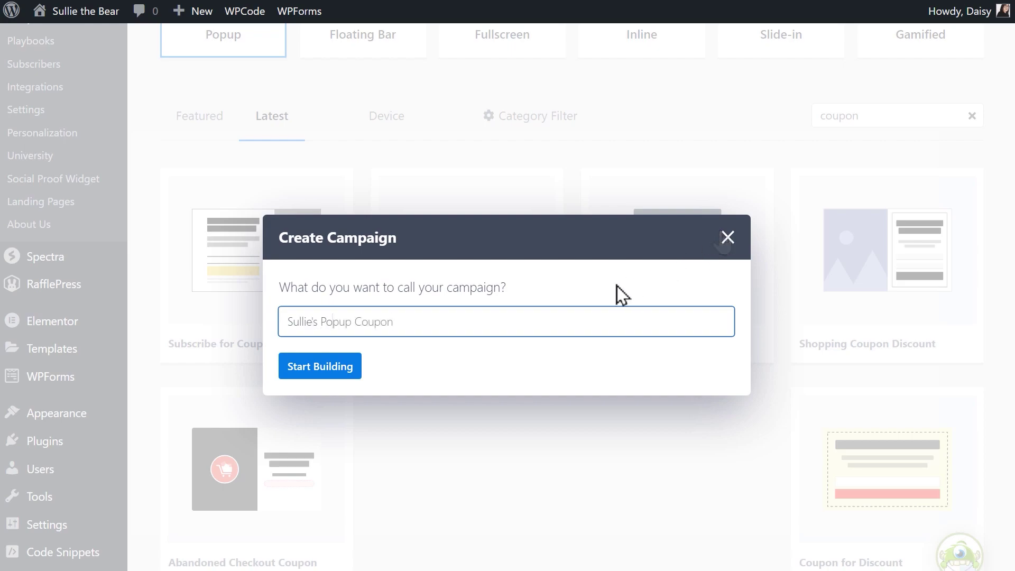
pyautogui.click(353, 371)
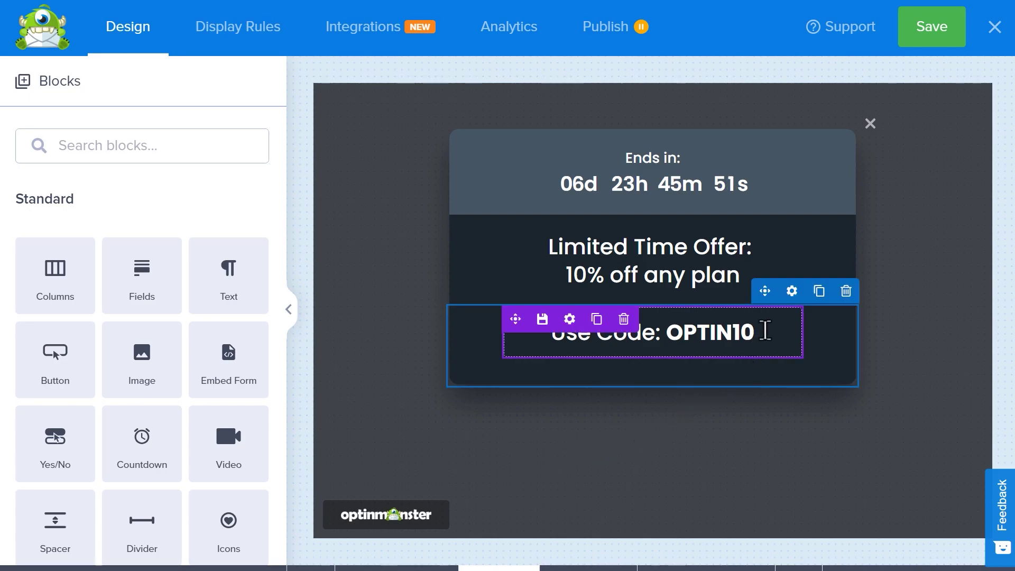
# - Select the popup's OPTIN10 placeholder code for replacement, then go to publishing settings
pyautogui.click(765, 330)
pyautogui.moveTo(750, 334); pyautogui.dragTo(670, 344)
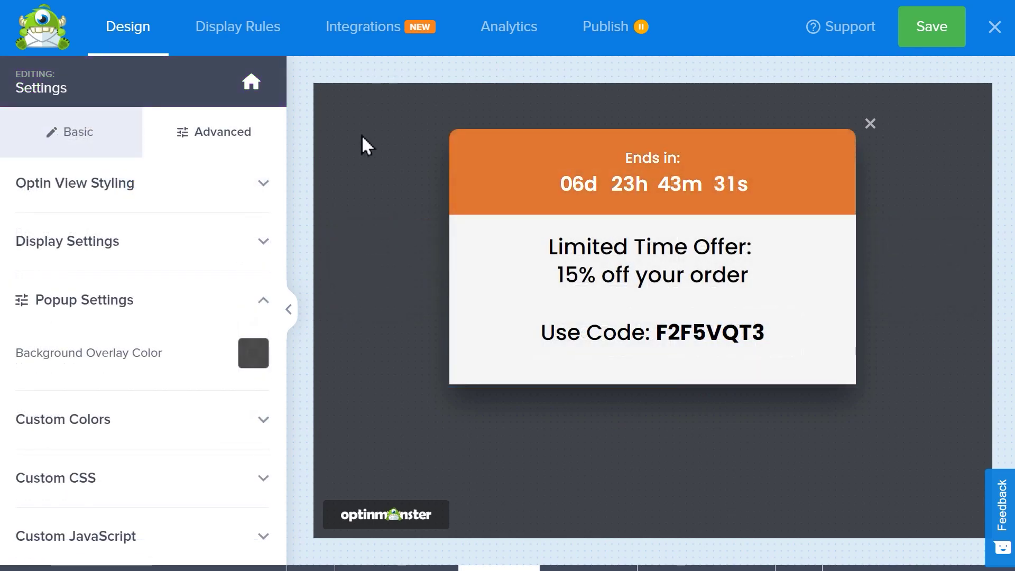
pyautogui.click(599, 37)
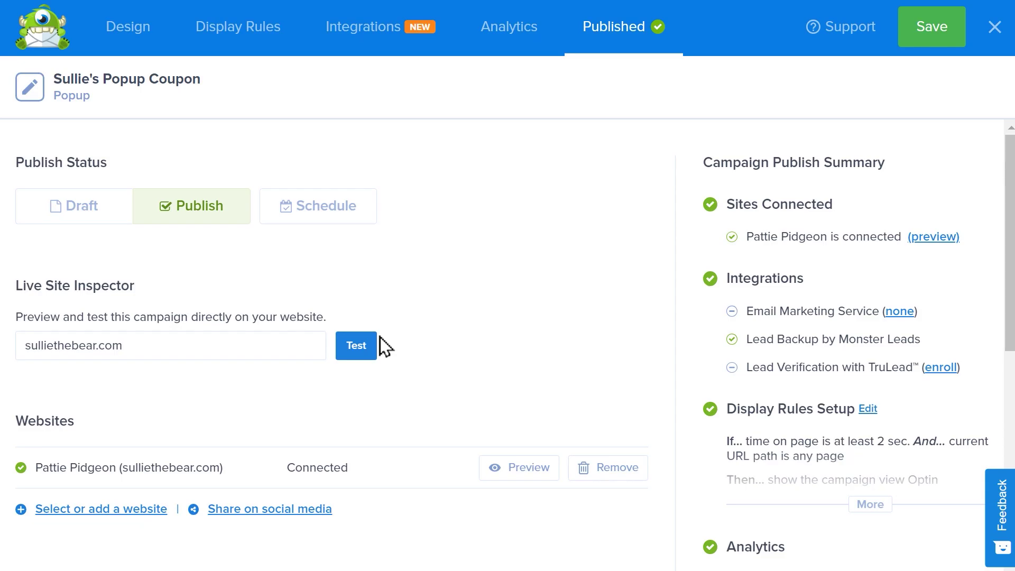
# - Test the popup on the live Sullie's Flowers site, set it to Published, and save
pyautogui.click(371, 353)
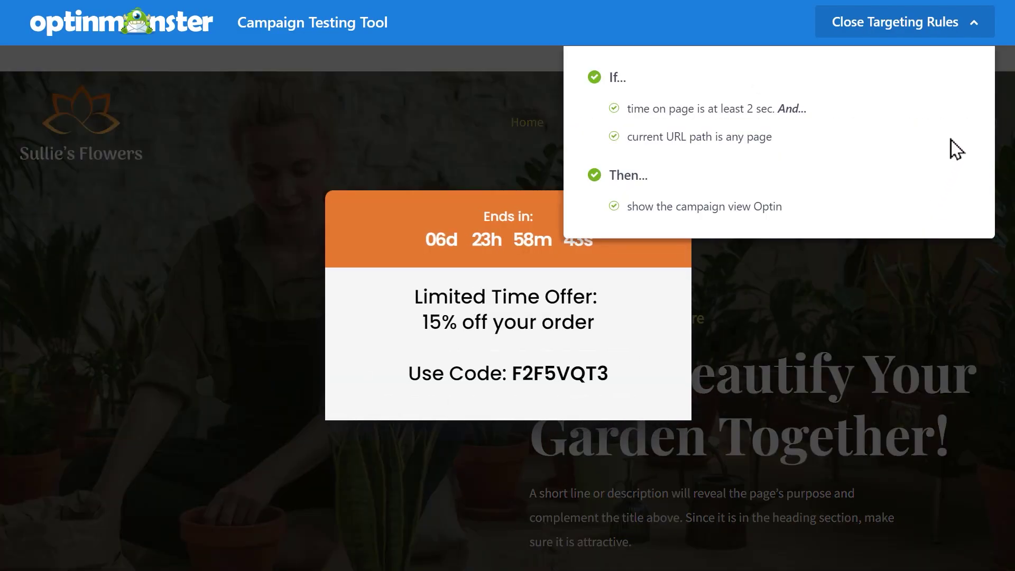
pyautogui.click(981, 14)
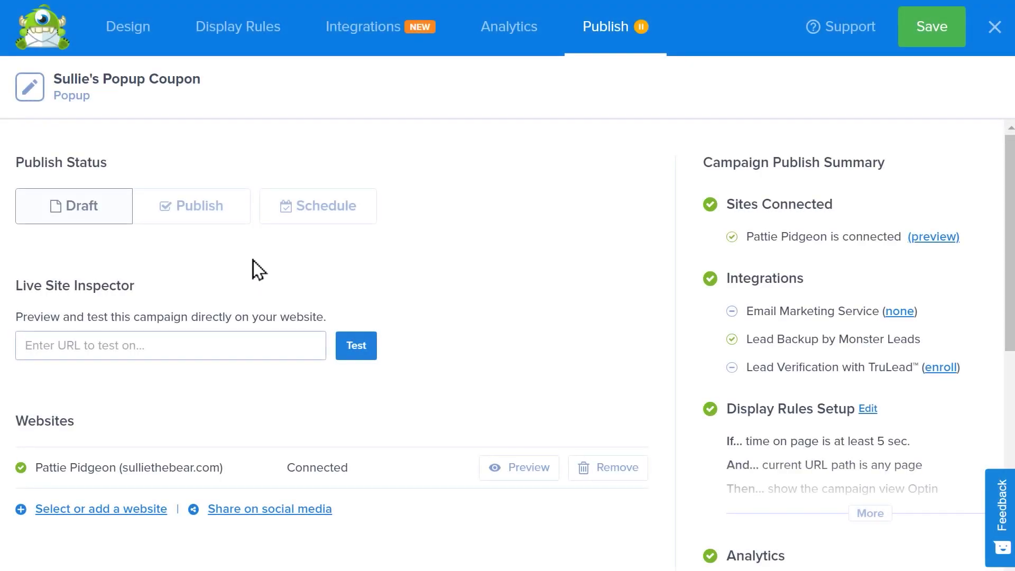
pyautogui.click(225, 217)
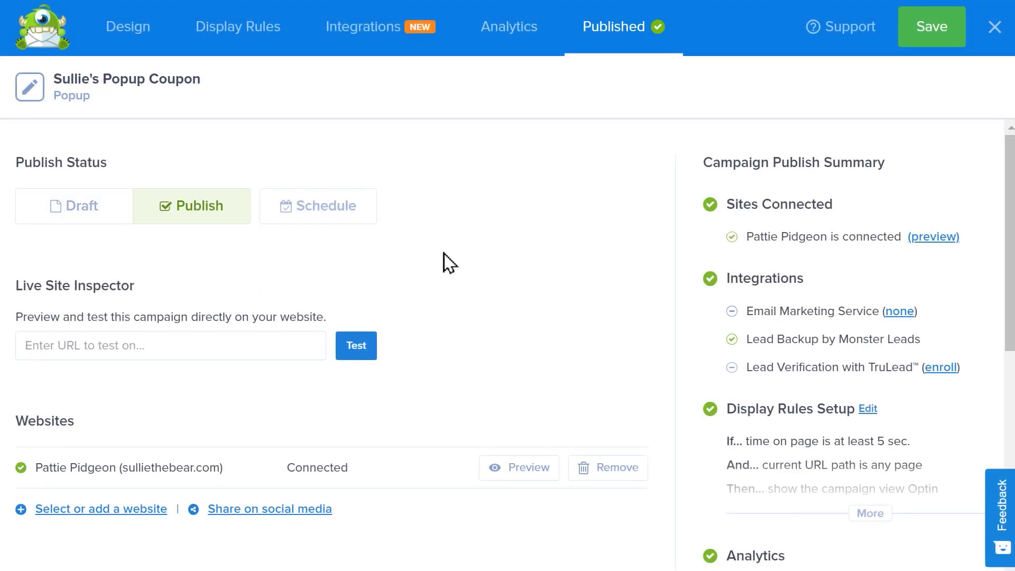
pyautogui.click(907, 40)
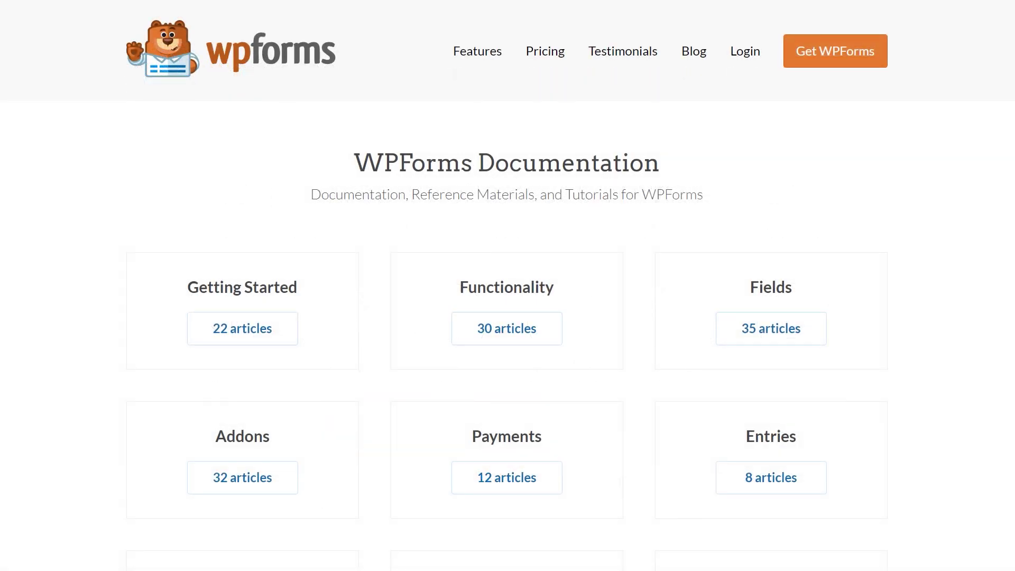
# - Scroll through the WPForms Documentation page's article categories
pyautogui.scroll(-3, 507, 285)
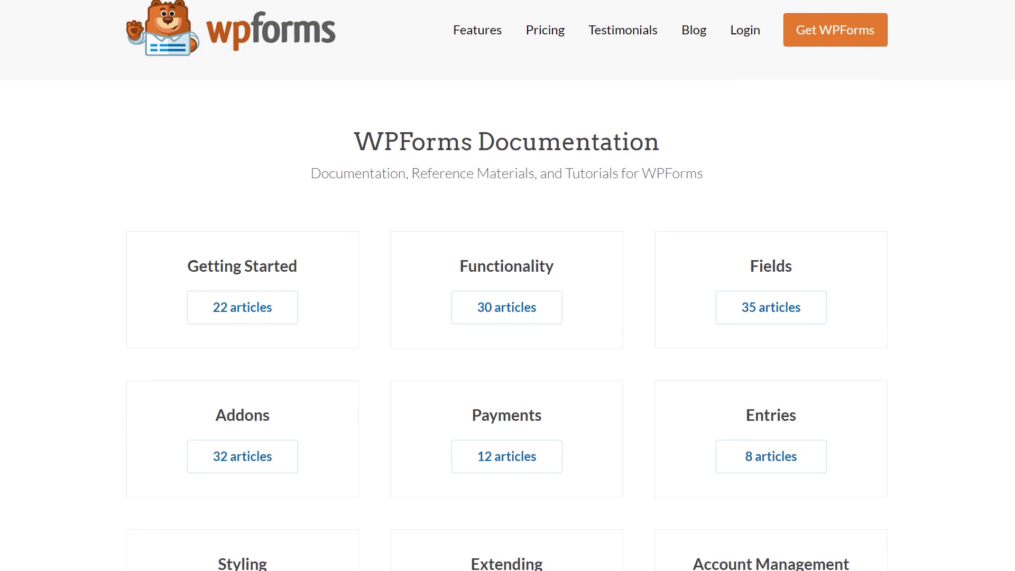
pyautogui.scroll(-2, 507, 285)
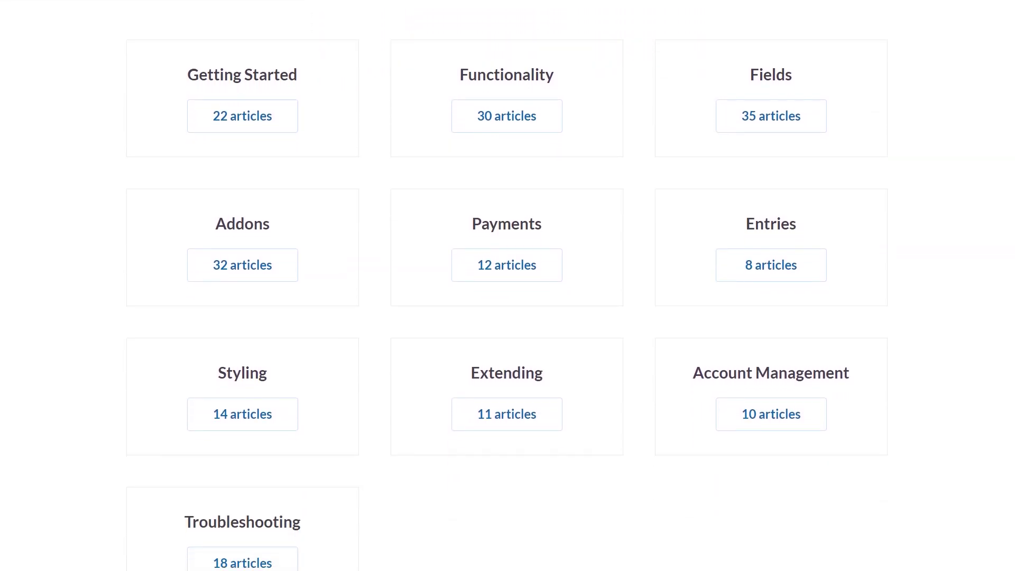